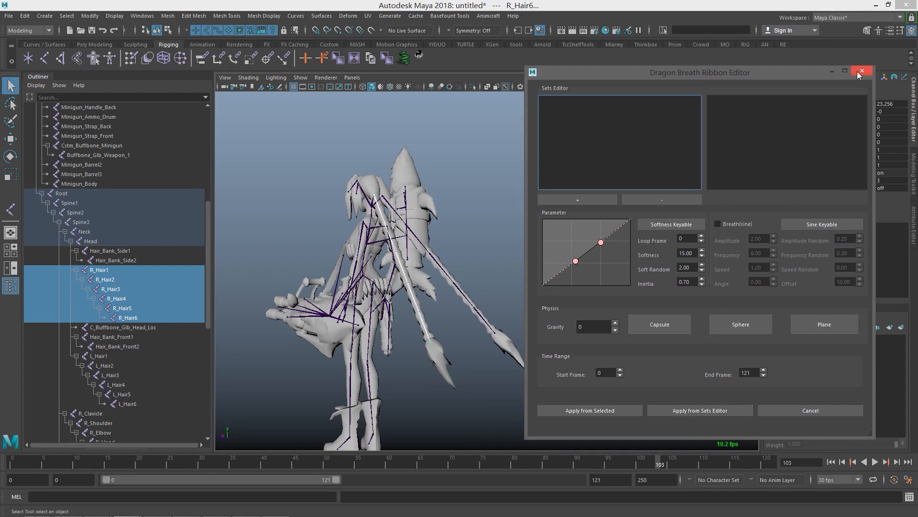
Reopen the Dragon Breath Ribbon Tools editor and move its window beside the character so the viewport stays visible
{"action": "left_click", "coordinate": [861, 71]}
{"action": "left_click", "coordinate": [490, 16]}
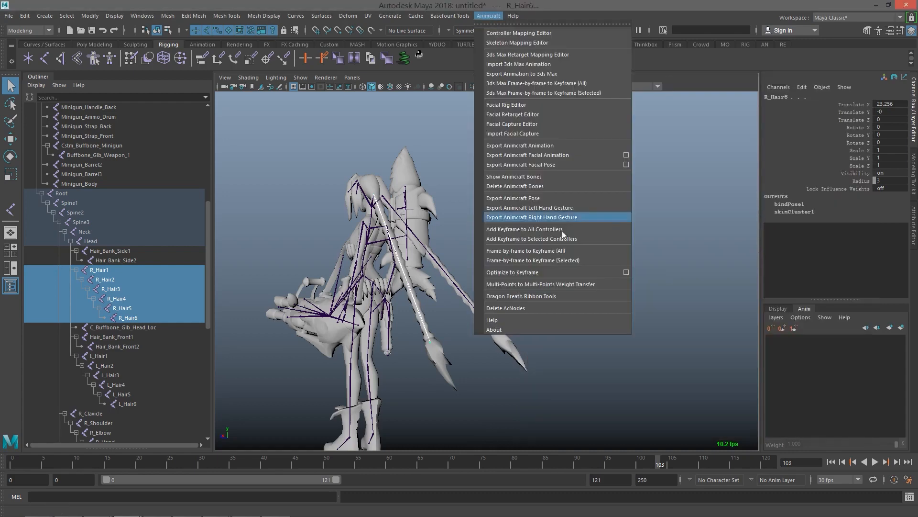
{"action": "left_click", "coordinate": [547, 296]}
{"action": "left_click_drag", "start_coordinate": [479, 77], "coordinate": [699, 87]}
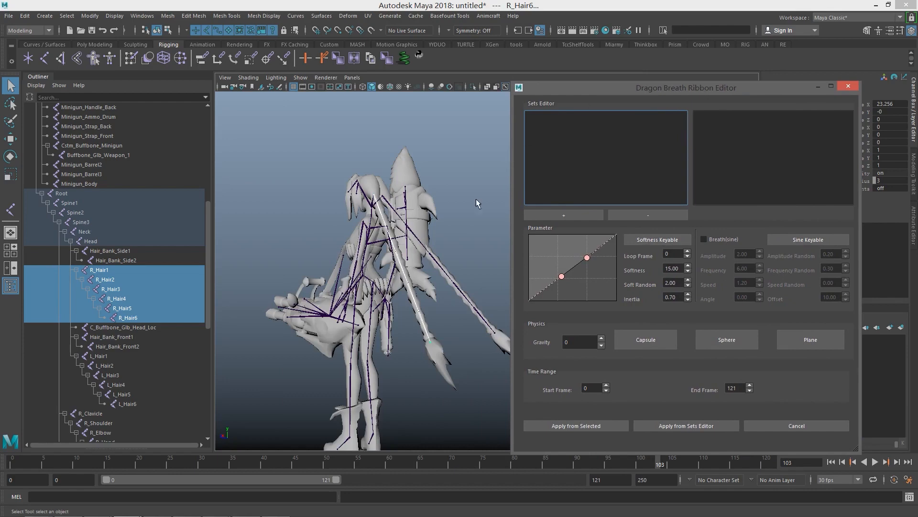
Play back the character's existing animation and scrub the timeline through to frame 121
{"action": "left_click_drag", "start_coordinate": [406, 237], "coordinate": [396, 210], "text": "alt"}
{"action": "right_click_drag", "start_coordinate": [396, 210], "coordinate": [414, 183], "text": "alt"}
{"action": "left_click_drag", "start_coordinate": [412, 198], "coordinate": [391, 193], "text": "alt"}
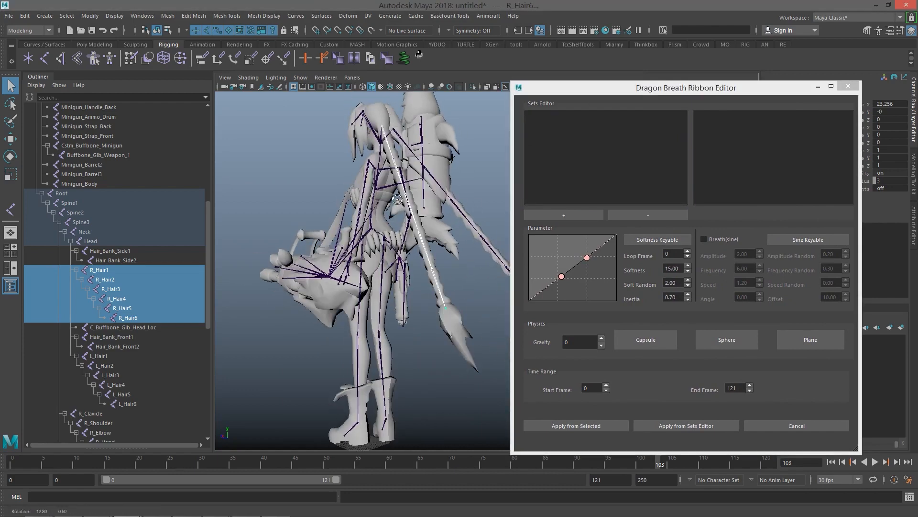
{"action": "scroll", "coordinate": [403, 238], "scroll_direction": "down", "scroll_amount": 3}
{"action": "middle_click_drag", "start_coordinate": [407, 232], "coordinate": [407, 260], "text": "alt"}
{"action": "scroll", "coordinate": [408, 264], "scroll_direction": "up", "scroll_amount": 2}
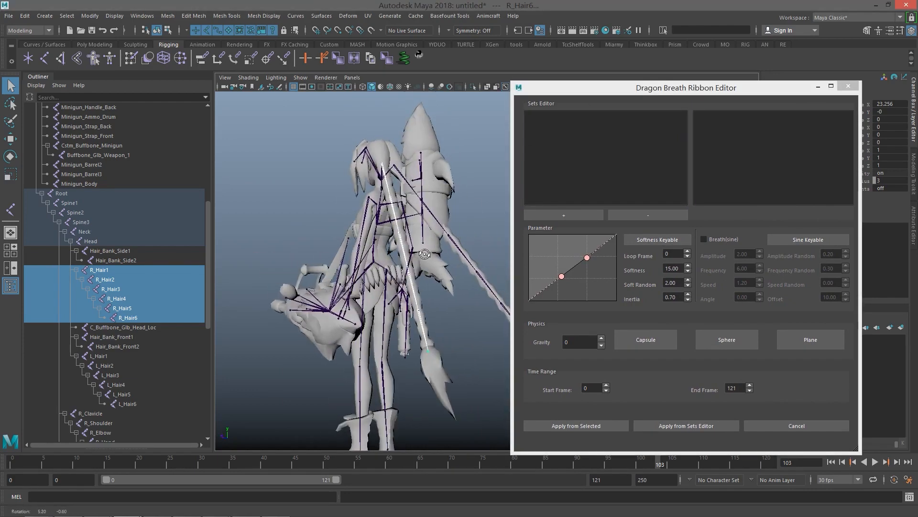
{"action": "scroll", "coordinate": [406, 266], "scroll_direction": "down", "scroll_amount": 4}
{"action": "key", "text": "alt+v"}
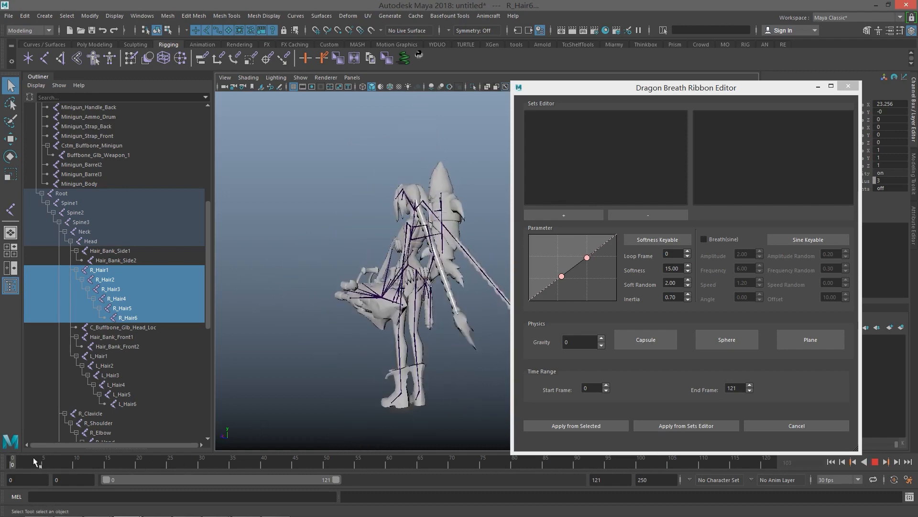
{"action": "left_click_drag", "start_coordinate": [403, 460], "coordinate": [789, 462]}
Add a ribbon set named R from the selected R_Hair1 to R_Hair6 joints
{"action": "left_click_drag", "start_coordinate": [413, 312], "coordinate": [424, 316], "text": "alt"}
{"action": "scroll", "coordinate": [423, 316], "scroll_direction": "up", "scroll_amount": 3}
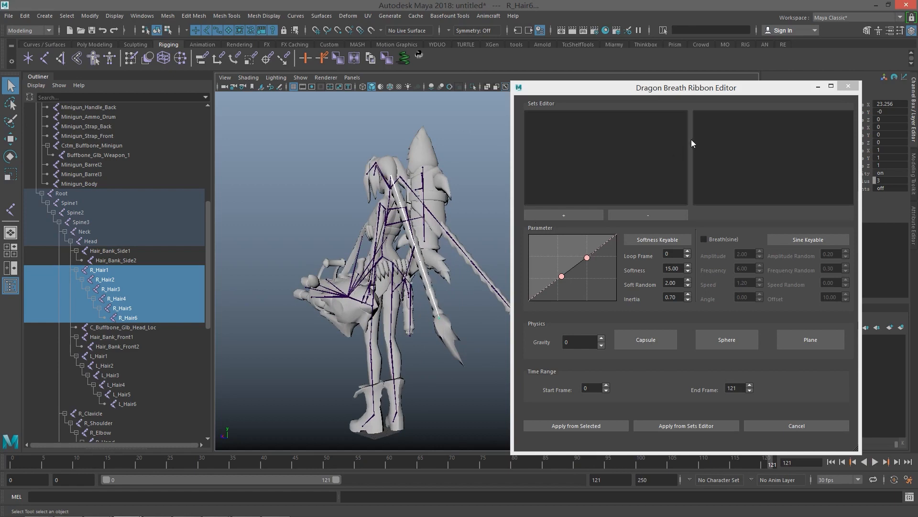
{"action": "left_click_drag", "start_coordinate": [697, 92], "coordinate": [680, 80]}
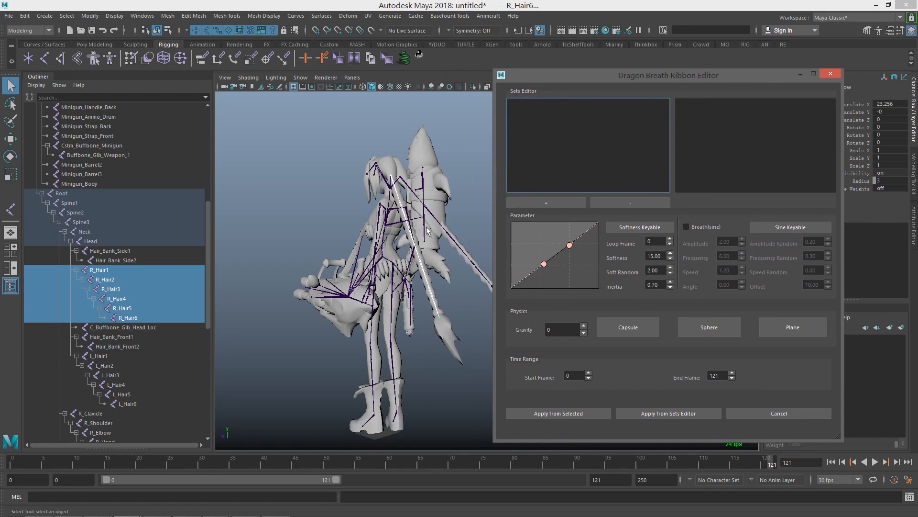
{"action": "left_click_drag", "start_coordinate": [380, 217], "coordinate": [415, 198], "text": "alt"}
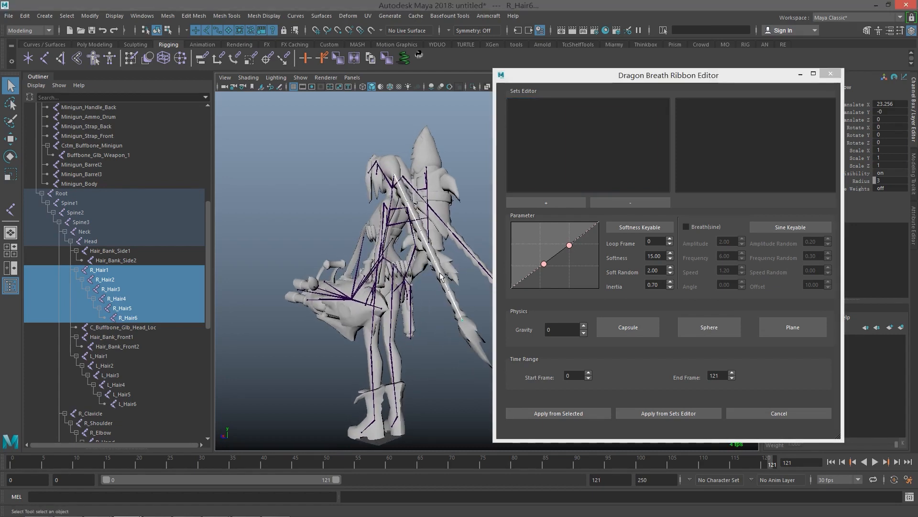
{"action": "left_click", "coordinate": [549, 202]}
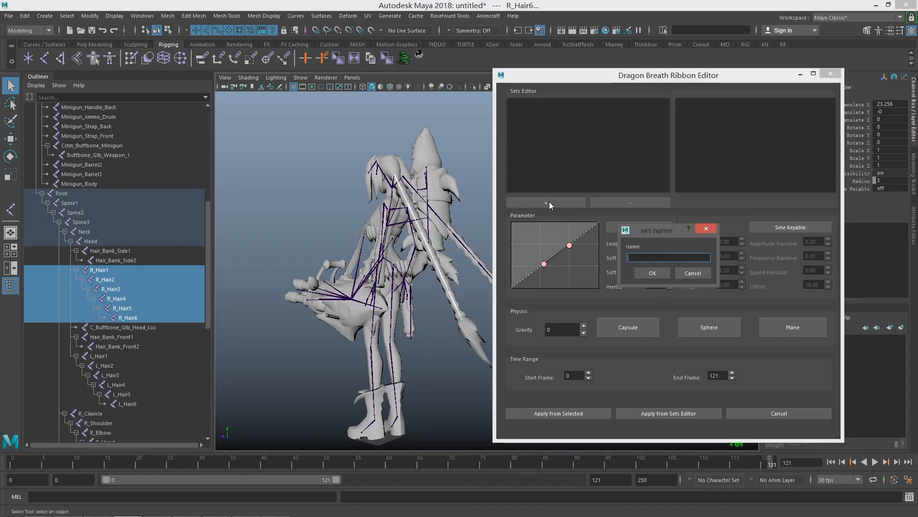
{"action": "type", "text": "R"}
{"action": "left_click", "coordinate": [653, 273]}
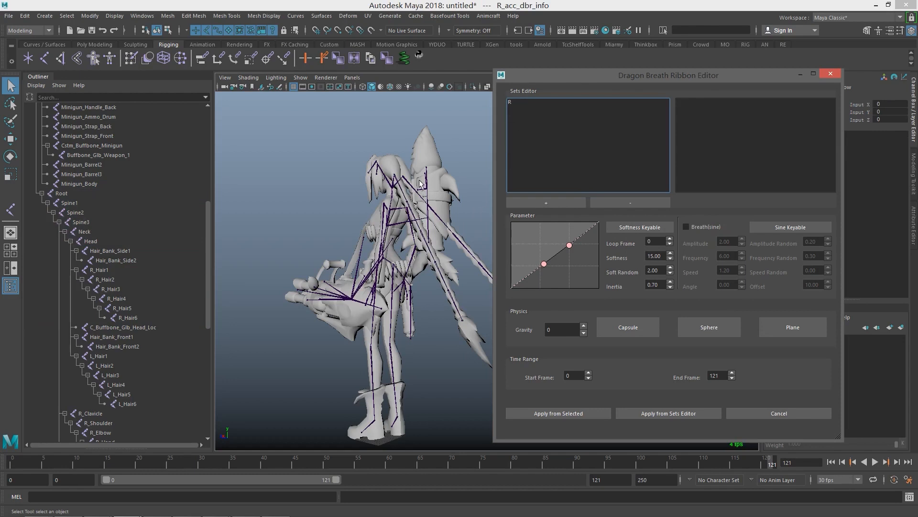
Add a ribbon set named L from the L_Hair1 to L_Hair6 joints
{"action": "left_click", "coordinate": [121, 356]}
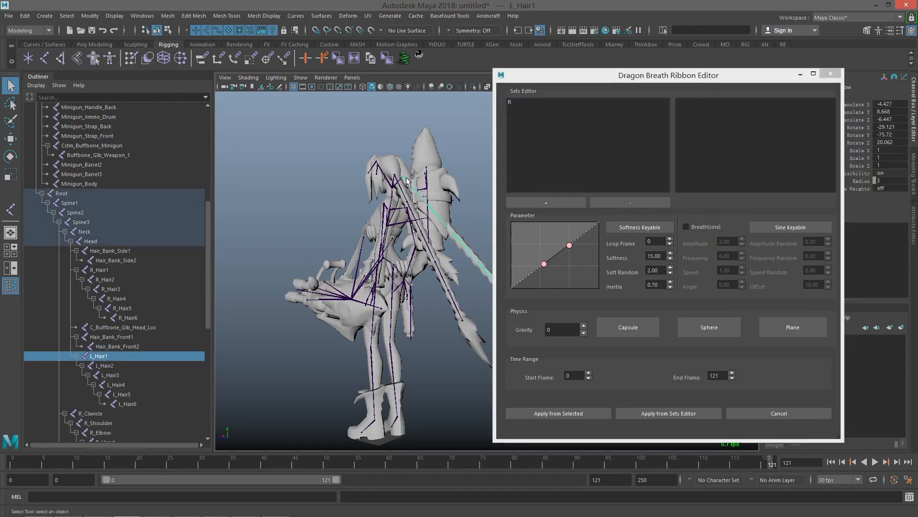
{"action": "left_click", "coordinate": [122, 401], "text": "shift"}
{"action": "left_click", "coordinate": [556, 204]}
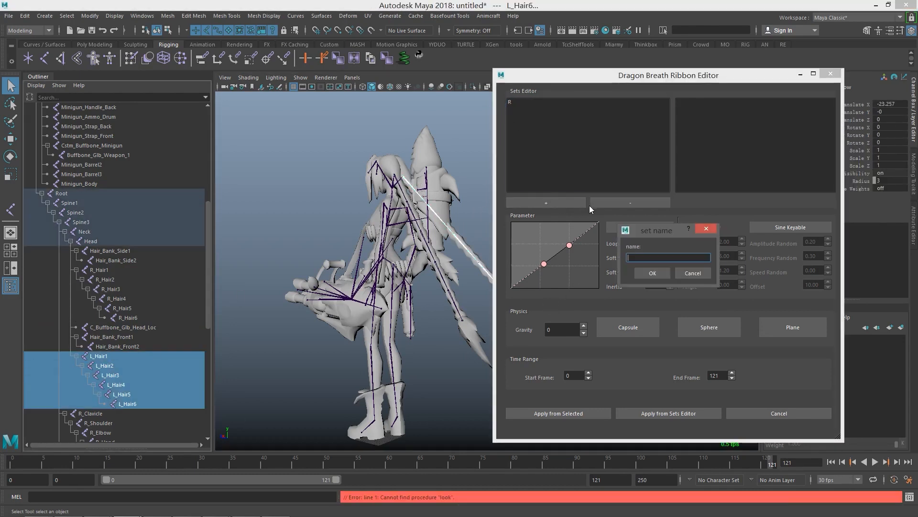
{"action": "type", "text": "L"}
{"action": "key", "text": "Return"}
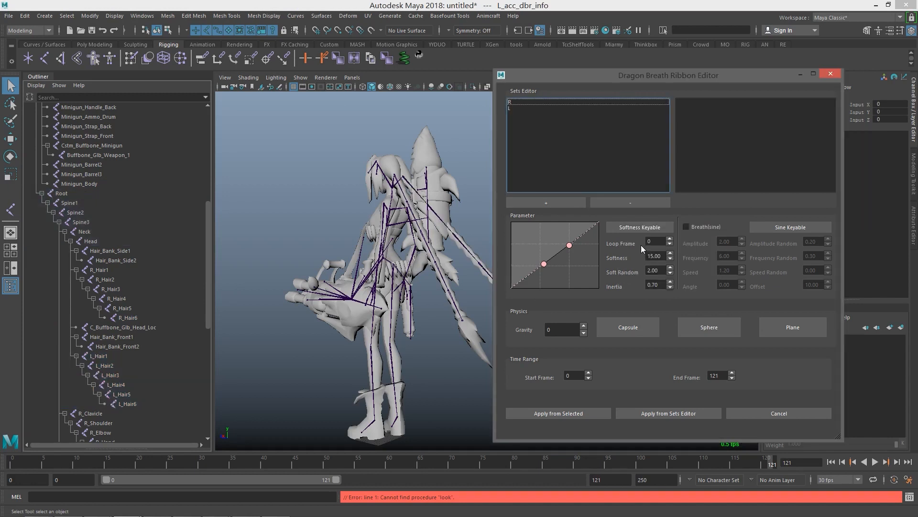
Select both the R and L sets in the Sets Editor and enable the Breath(sine) option
{"action": "left_click_drag", "start_coordinate": [520, 99], "coordinate": [519, 110]}
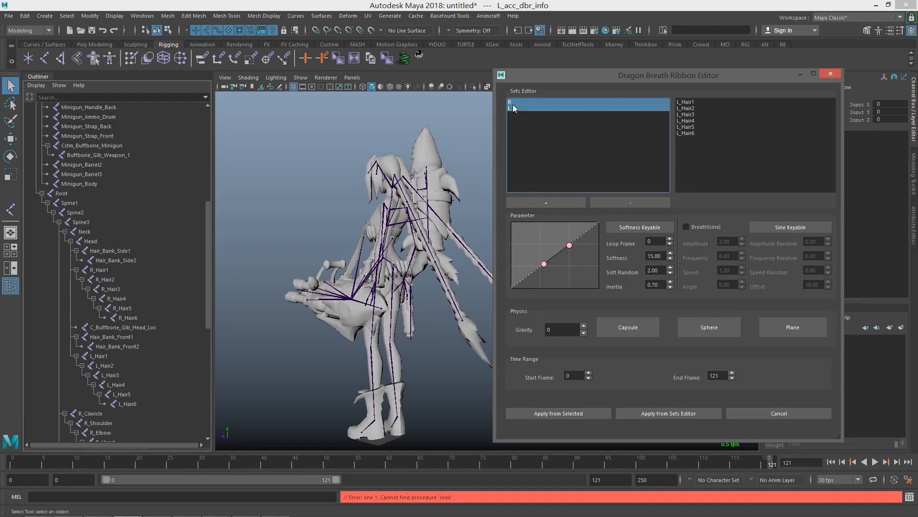
{"action": "left_click", "coordinate": [512, 102]}
{"action": "left_click", "coordinate": [514, 108], "text": "shift"}
{"action": "middle_click_drag", "start_coordinate": [451, 180], "coordinate": [429, 173], "text": "alt"}
{"action": "scroll", "coordinate": [403, 195], "scroll_direction": "down", "scroll_amount": 3}
{"action": "scroll", "coordinate": [401, 197], "scroll_direction": "up", "scroll_amount": 1}
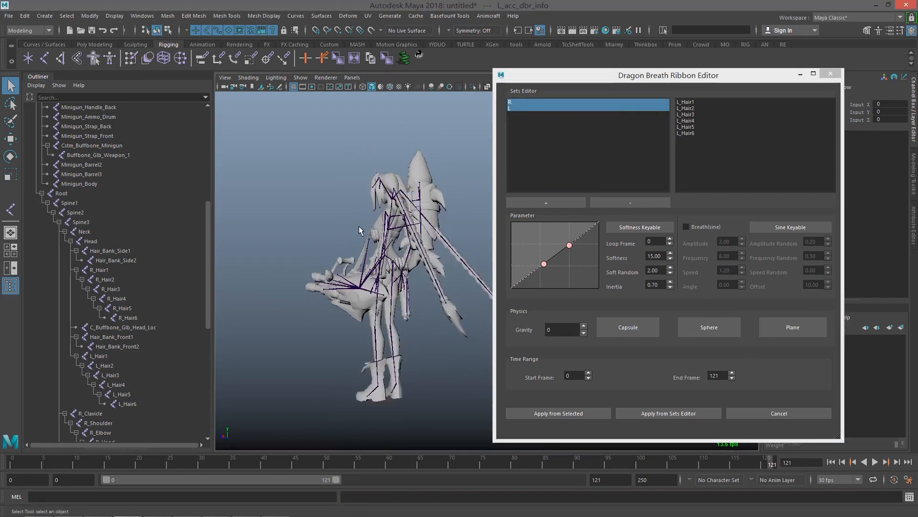
{"action": "scroll", "coordinate": [361, 231], "scroll_direction": "up", "scroll_amount": 2}
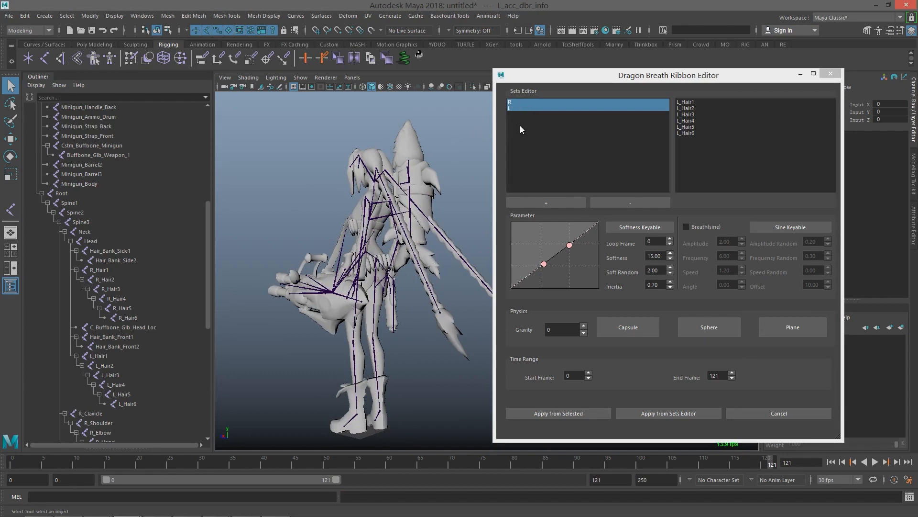
{"action": "left_click_drag", "start_coordinate": [414, 217], "coordinate": [410, 221], "text": "alt"}
{"action": "middle_click_drag", "start_coordinate": [427, 215], "coordinate": [434, 215], "text": "alt"}
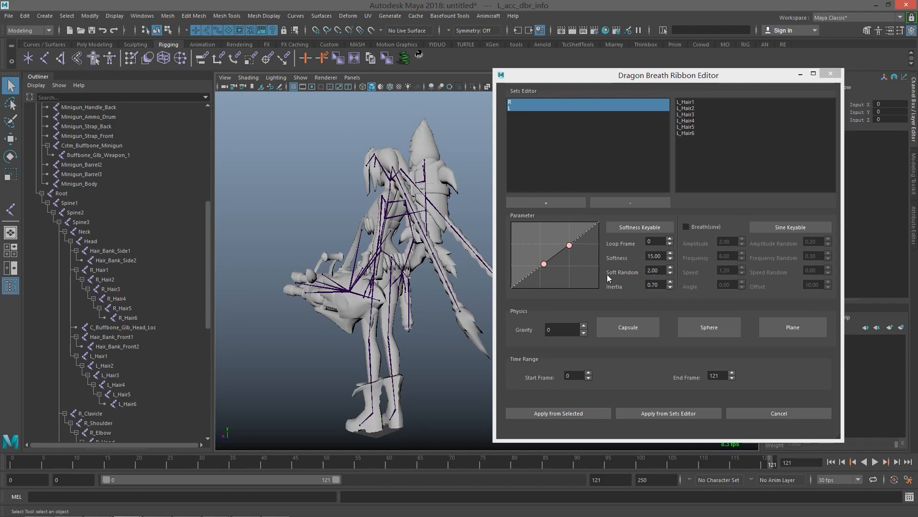
{"action": "left_click", "coordinate": [686, 228]}
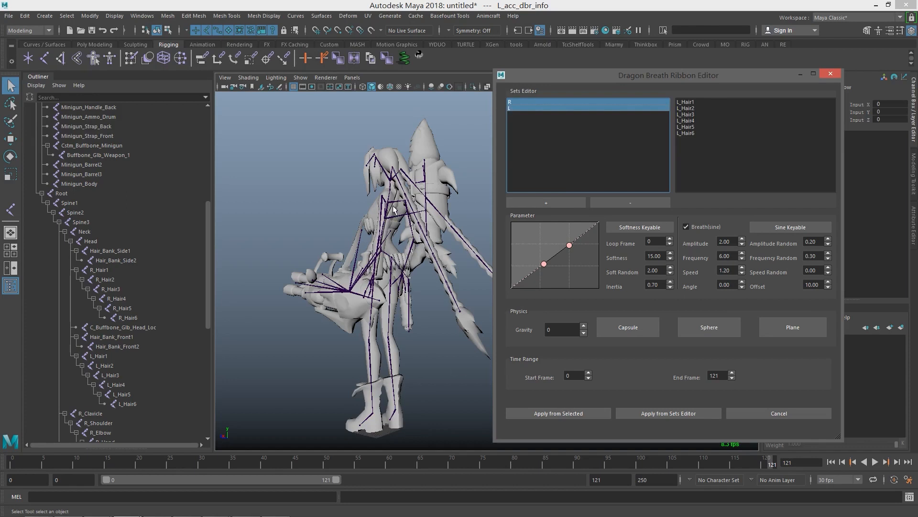
Select the right hair joint chain from R_Hair1 through R_Hair6 in the Outliner
{"action": "left_click", "coordinate": [99, 269]}
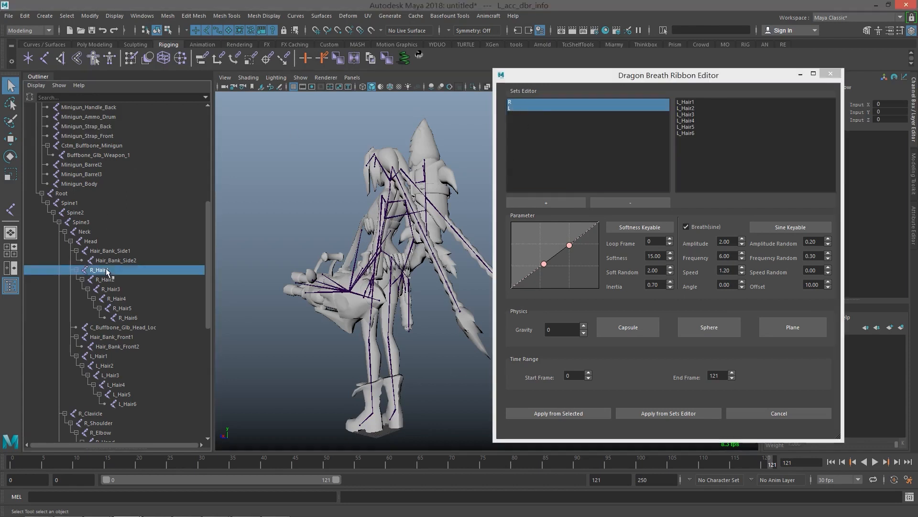
{"action": "left_click", "coordinate": [128, 317], "text": "shift"}
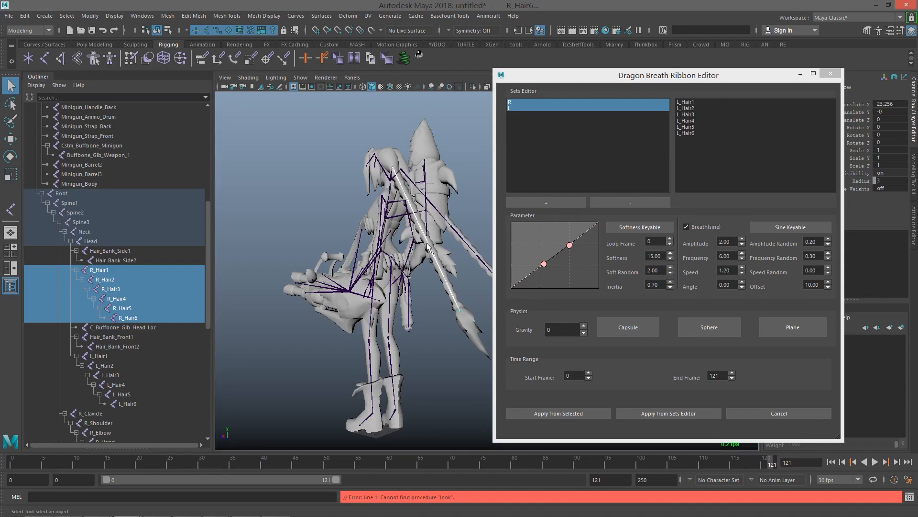
{"action": "middle_click_drag", "start_coordinate": [421, 264], "coordinate": [416, 271], "text": "alt"}
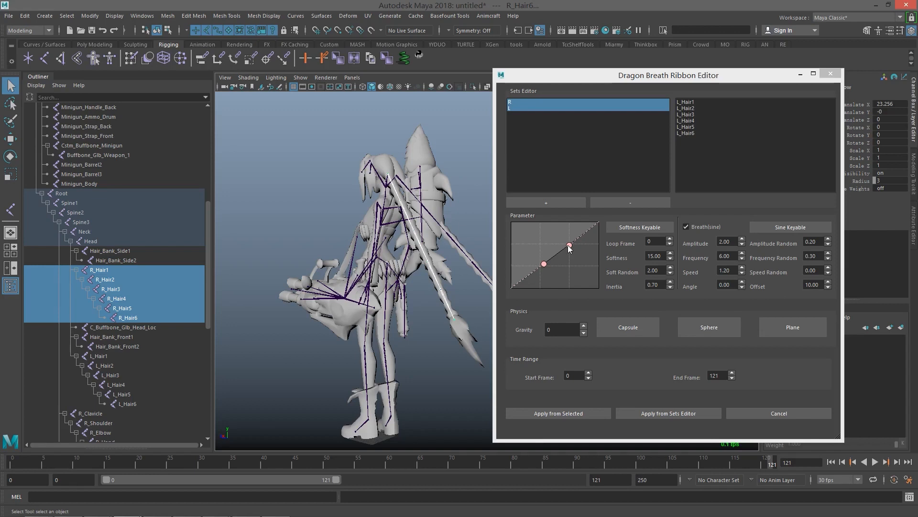
Adjust both control points of the parameter curve, bowing it downward and bringing it back close to a straight diagonal
{"action": "mouse_move", "coordinate": [569, 245]}
{"action": "left_mouse_down"}
{"action": "mouse_move", "coordinate": [578, 259]}
{"action": "mouse_move", "coordinate": [570, 245]}
{"action": "left_mouse_up"}
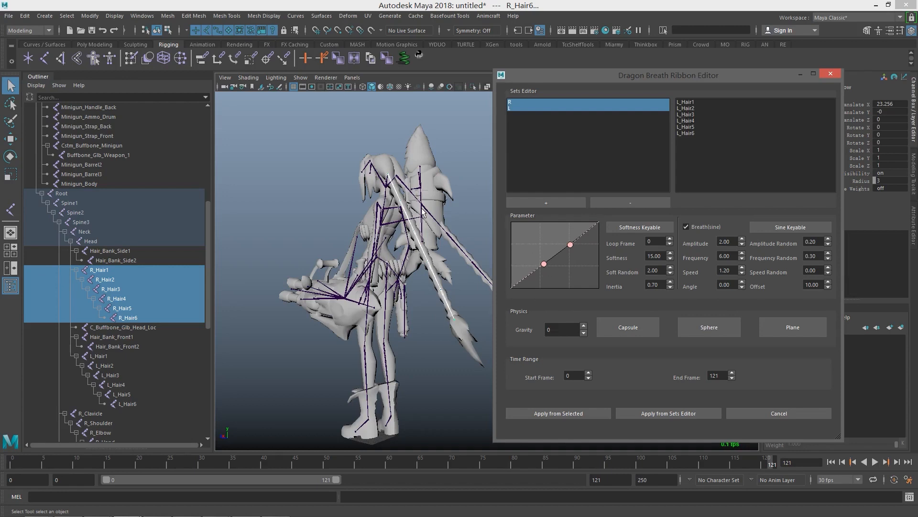
{"action": "left_click_drag", "start_coordinate": [575, 248], "coordinate": [547, 281]}
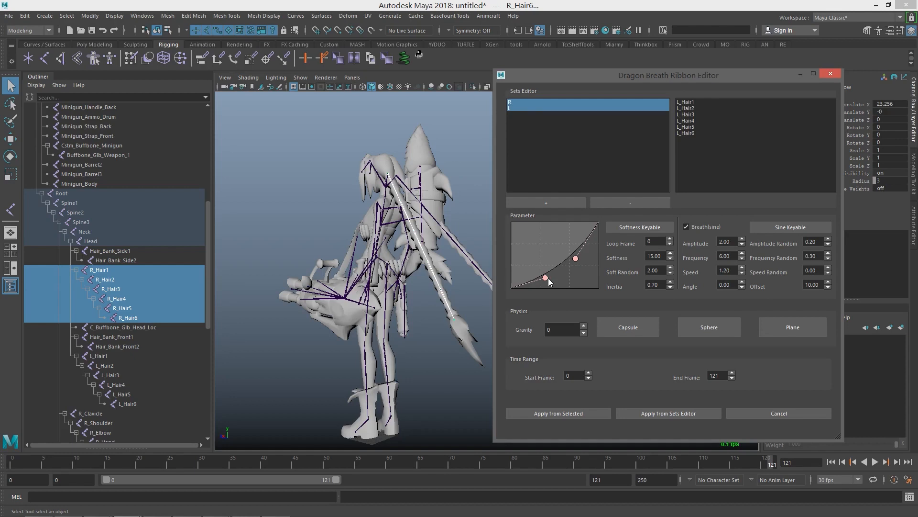
{"action": "mouse_move", "coordinate": [548, 279]}
{"action": "left_mouse_down"}
{"action": "mouse_move", "coordinate": [532, 272]}
{"action": "mouse_move", "coordinate": [567, 254]}
{"action": "mouse_move", "coordinate": [539, 270]}
{"action": "left_mouse_up"}
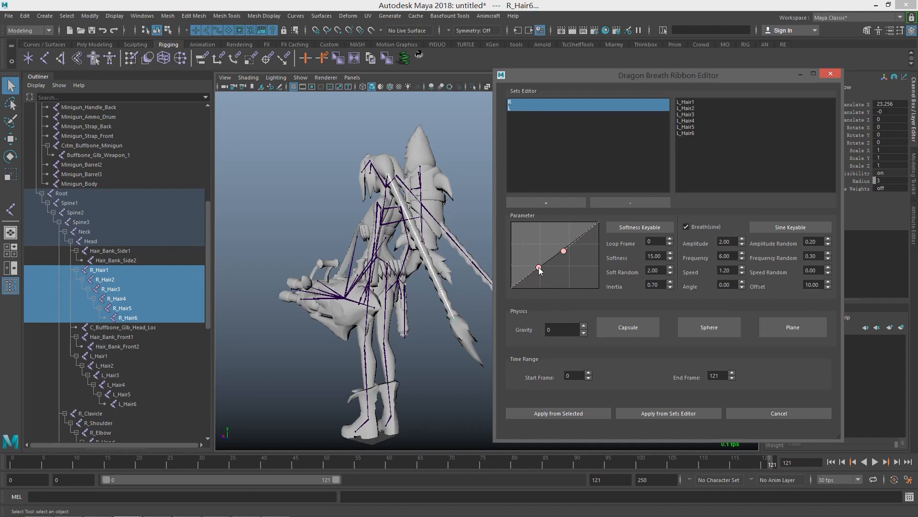
Go through the Loop Frame and Soft Random values and set Inertia to 0.00
{"action": "left_click", "coordinate": [662, 243]}
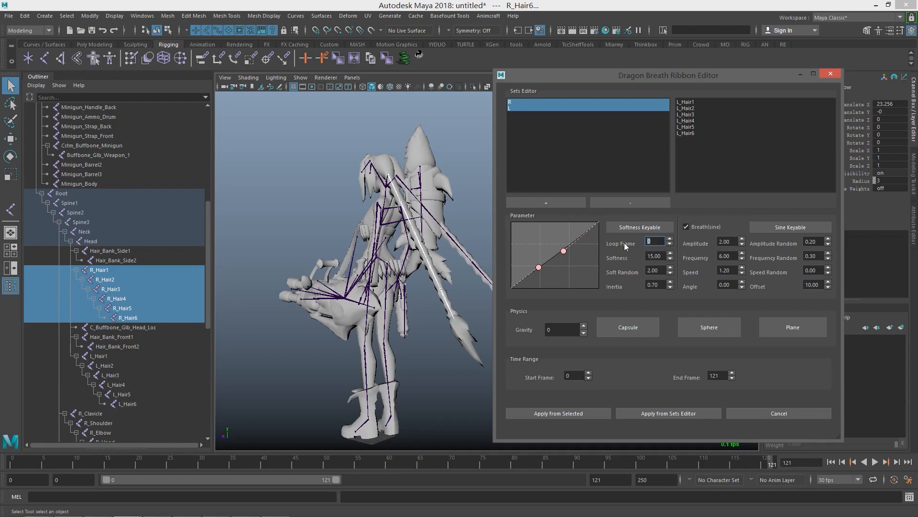
{"action": "left_click", "coordinate": [653, 271]}
{"action": "left_click", "coordinate": [663, 284]}
Examine the Breath(sine) Amplitude setting in relation to the hair chain, viewed from several angles
{"action": "mouse_move", "coordinate": [408, 219]}
{"action": "left_mouse_down", "text": "alt"}
{"action": "mouse_move", "coordinate": [417, 211]}
{"action": "mouse_move", "coordinate": [394, 220]}
{"action": "left_mouse_up", "text": "alt"}
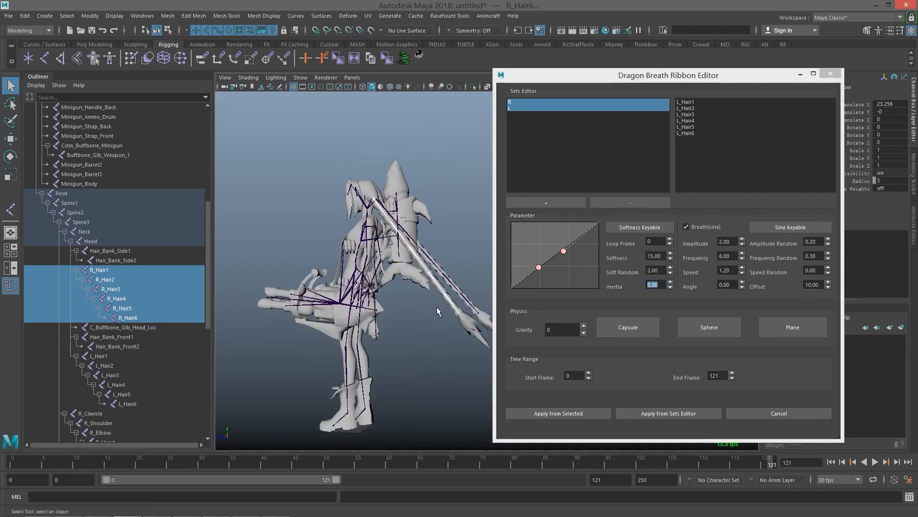
{"action": "double_click", "coordinate": [729, 242]}
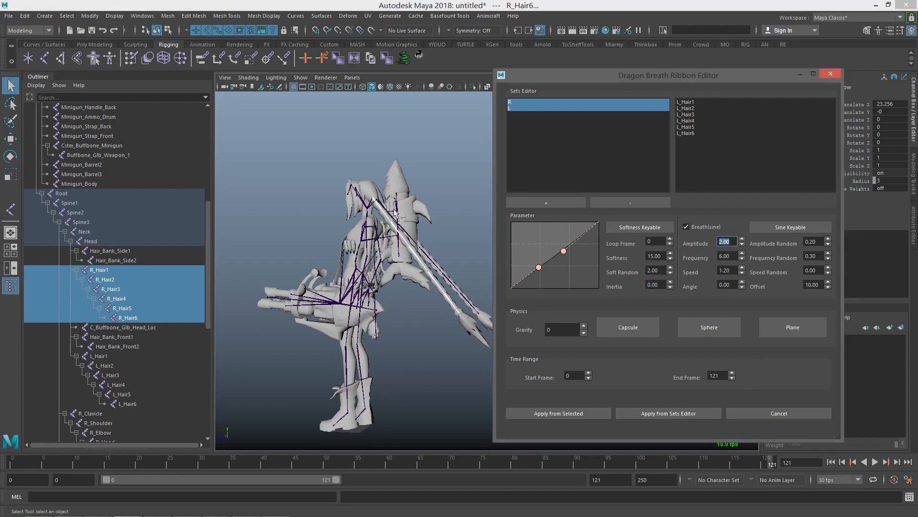
{"action": "middle_click_drag", "start_coordinate": [426, 261], "coordinate": [402, 258], "text": "alt"}
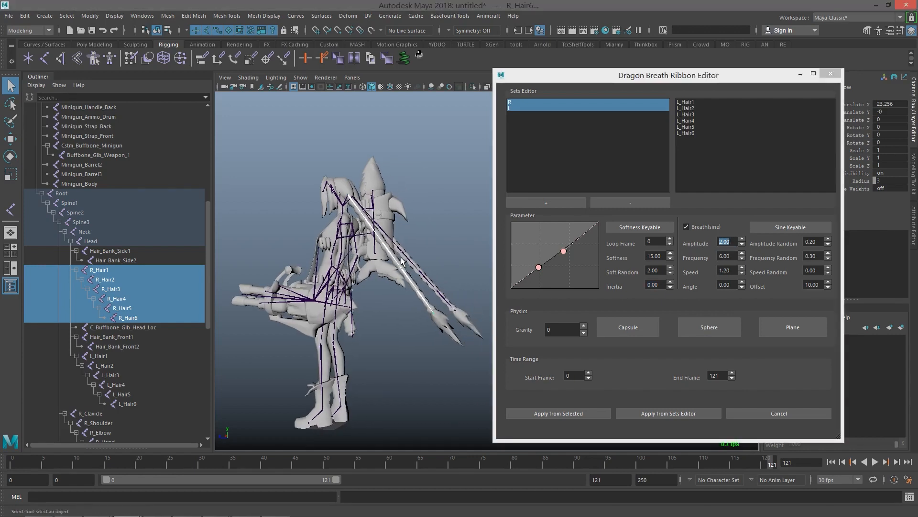
{"action": "left_click_drag", "start_coordinate": [407, 261], "coordinate": [419, 273], "text": "alt"}
{"action": "middle_click_drag", "start_coordinate": [422, 277], "coordinate": [410, 230], "text": "alt"}
{"action": "left_click_drag", "start_coordinate": [411, 233], "coordinate": [413, 249], "text": "alt"}
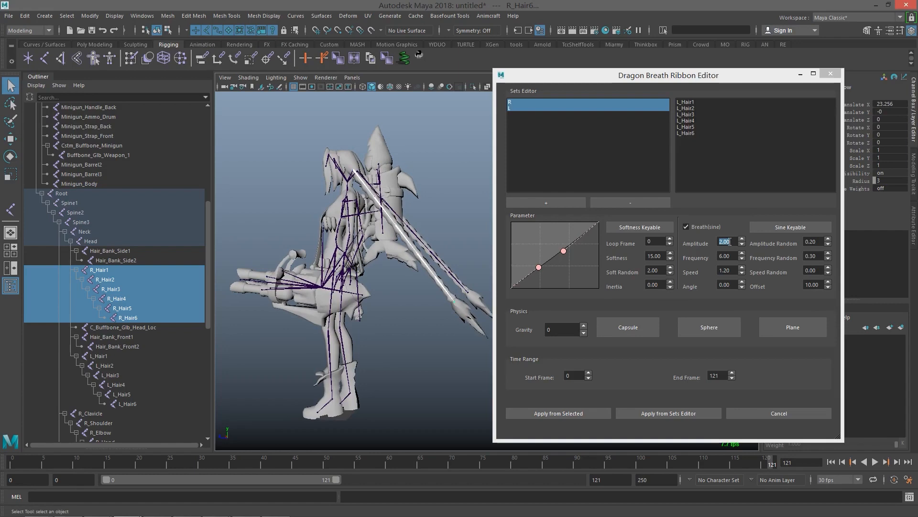
{"action": "left_click_drag", "start_coordinate": [731, 242], "coordinate": [711, 242]}
{"action": "left_click_drag", "start_coordinate": [383, 284], "coordinate": [373, 295], "text": "alt"}
{"action": "right_click_drag", "start_coordinate": [374, 292], "coordinate": [406, 270], "text": "alt"}
{"action": "middle_click_drag", "start_coordinate": [415, 265], "coordinate": [415, 284], "text": "alt"}
{"action": "left_click_drag", "start_coordinate": [421, 279], "coordinate": [414, 273], "text": "alt"}
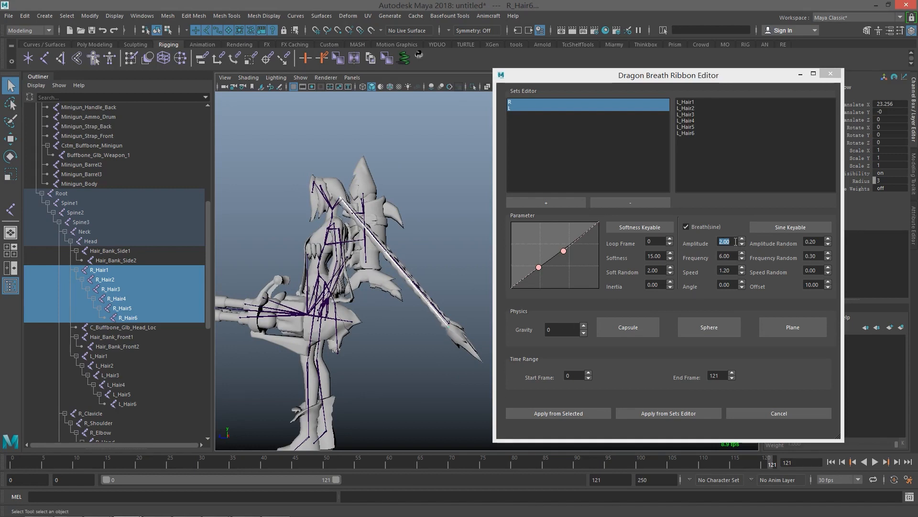
{"action": "left_click_drag", "start_coordinate": [736, 241], "coordinate": [687, 242]}
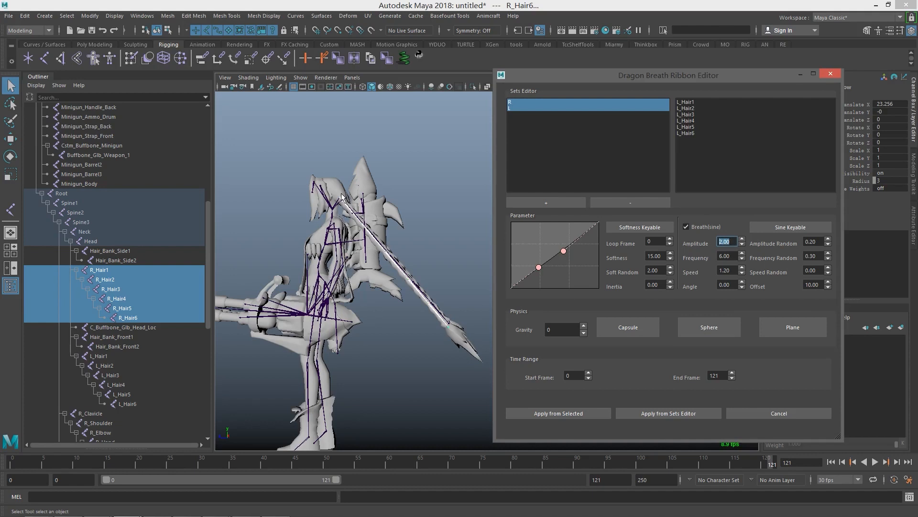
Examine the Breath(sine) Frequency, Speed and Angle settings in relation to the hair chains' direction
{"action": "left_click", "coordinate": [732, 256]}
{"action": "left_click_drag", "start_coordinate": [728, 257], "coordinate": [722, 257]}
{"action": "left_click", "coordinate": [733, 271]}
{"action": "left_click", "coordinate": [728, 285]}
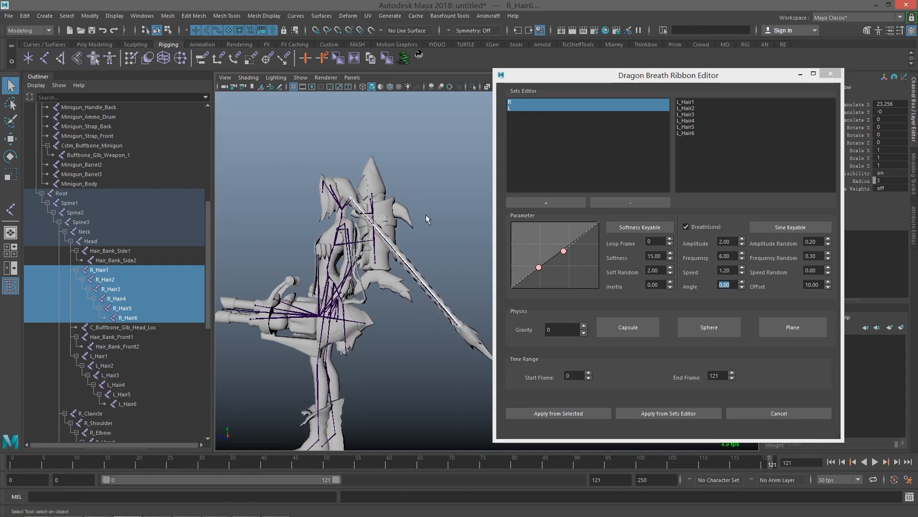
{"action": "left_click_drag", "start_coordinate": [412, 225], "coordinate": [342, 248], "text": "alt"}
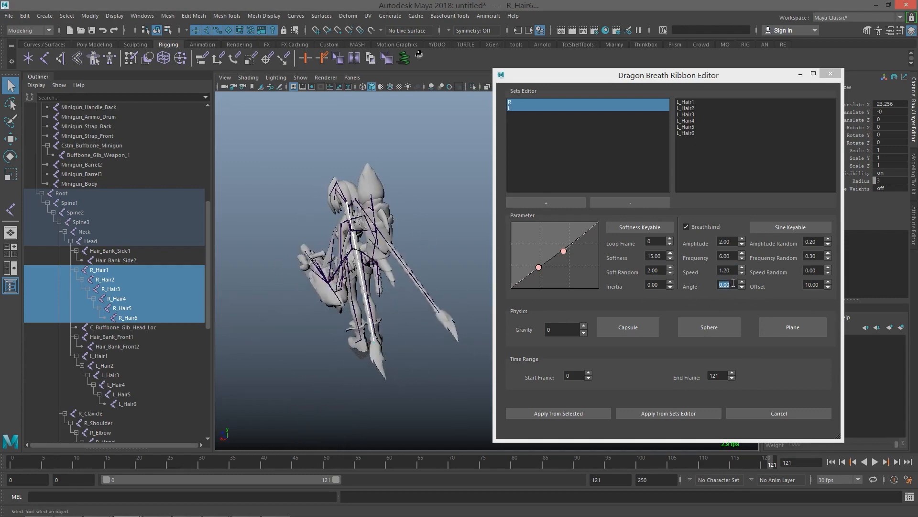
{"action": "left_click_drag", "start_coordinate": [733, 284], "coordinate": [709, 285]}
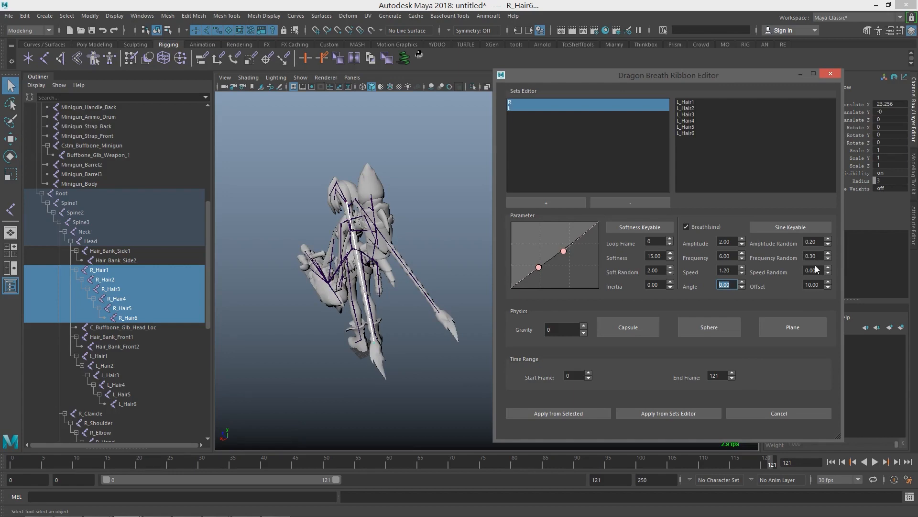
{"action": "left_click_drag", "start_coordinate": [388, 290], "coordinate": [407, 272], "text": "alt"}
{"action": "middle_click_drag", "start_coordinate": [407, 271], "coordinate": [442, 267], "text": "alt"}
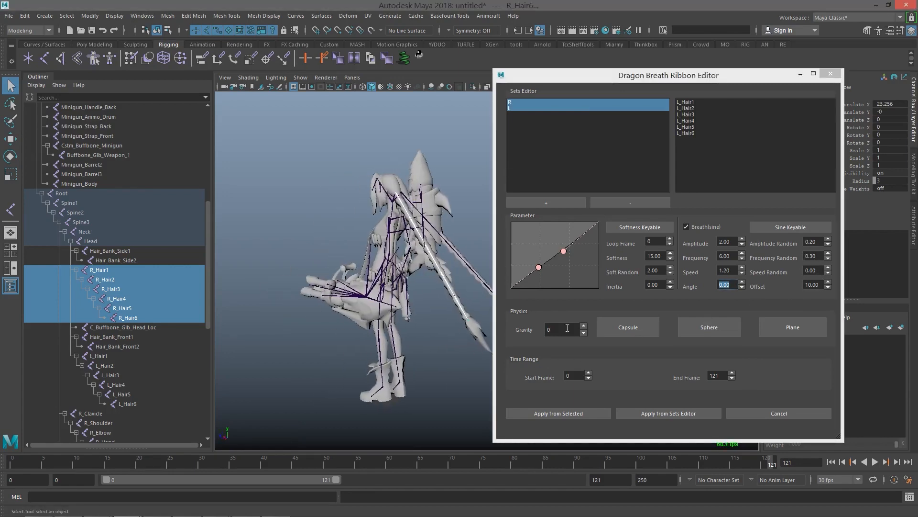
Examine the Gravity setting and the End Frame of the time range
{"action": "left_click", "coordinate": [568, 328]}
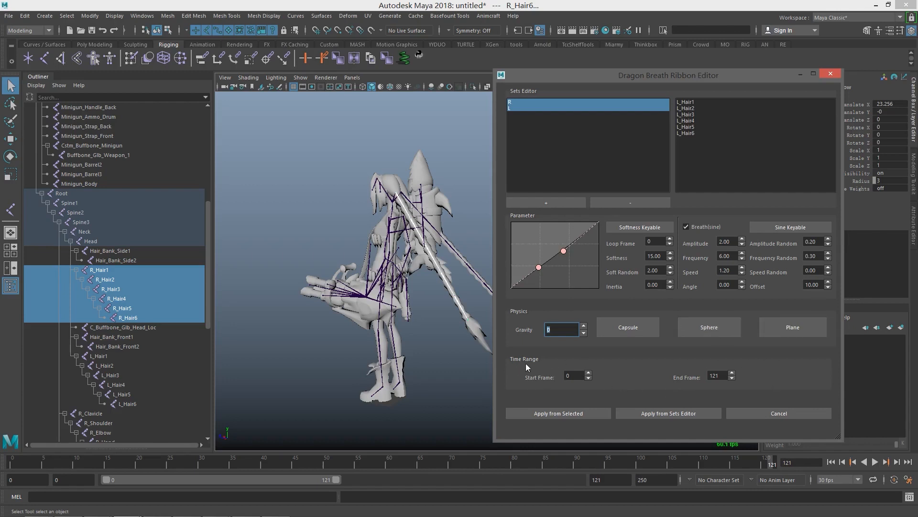
{"action": "left_click", "coordinate": [725, 377]}
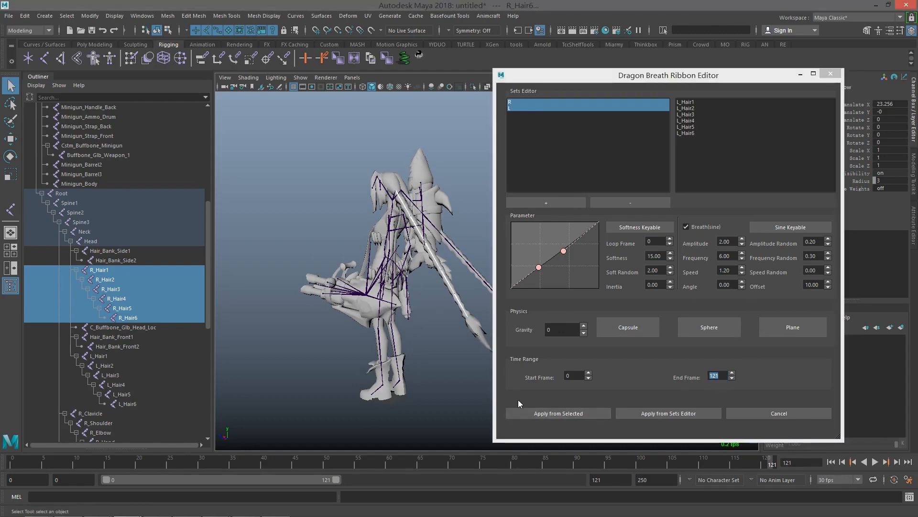
Select the hair joints R_Hair1 through R_Hair6 and shift the ribbon editor window slightly upward with sets R and L highlighted
{"action": "left_click", "coordinate": [103, 272]}
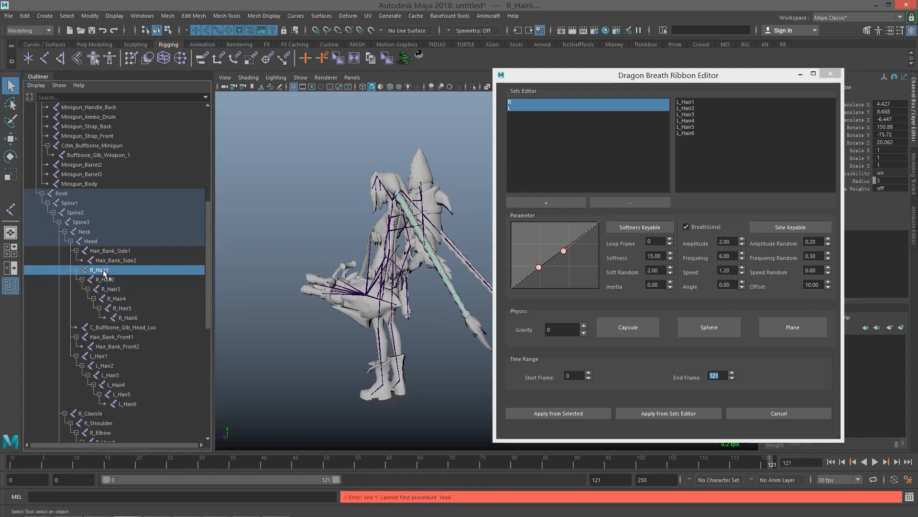
{"action": "left_click", "coordinate": [128, 318], "text": "shift"}
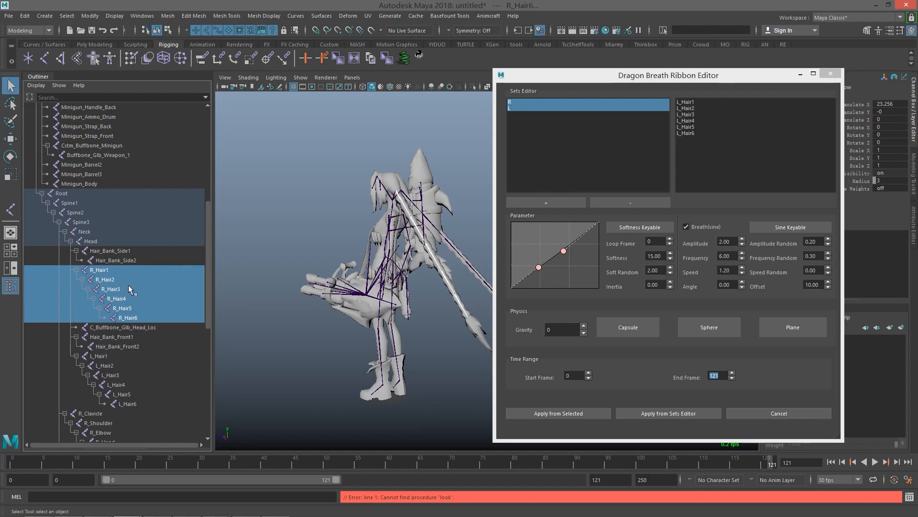
{"action": "left_click", "coordinate": [518, 104]}
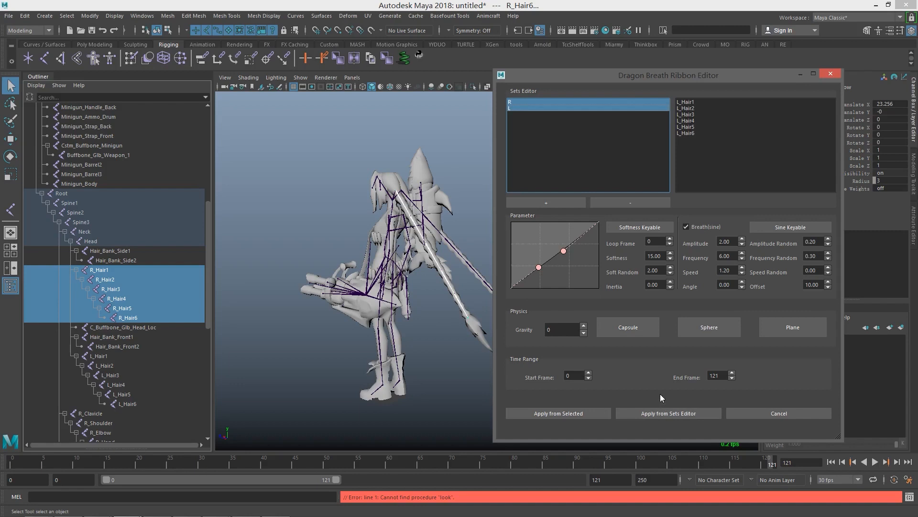
{"action": "left_click_drag", "start_coordinate": [692, 76], "coordinate": [686, 62]}
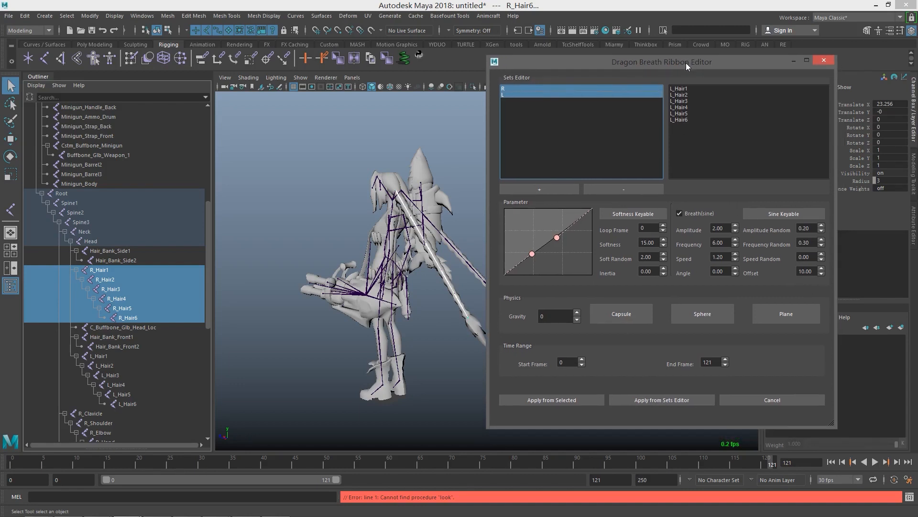